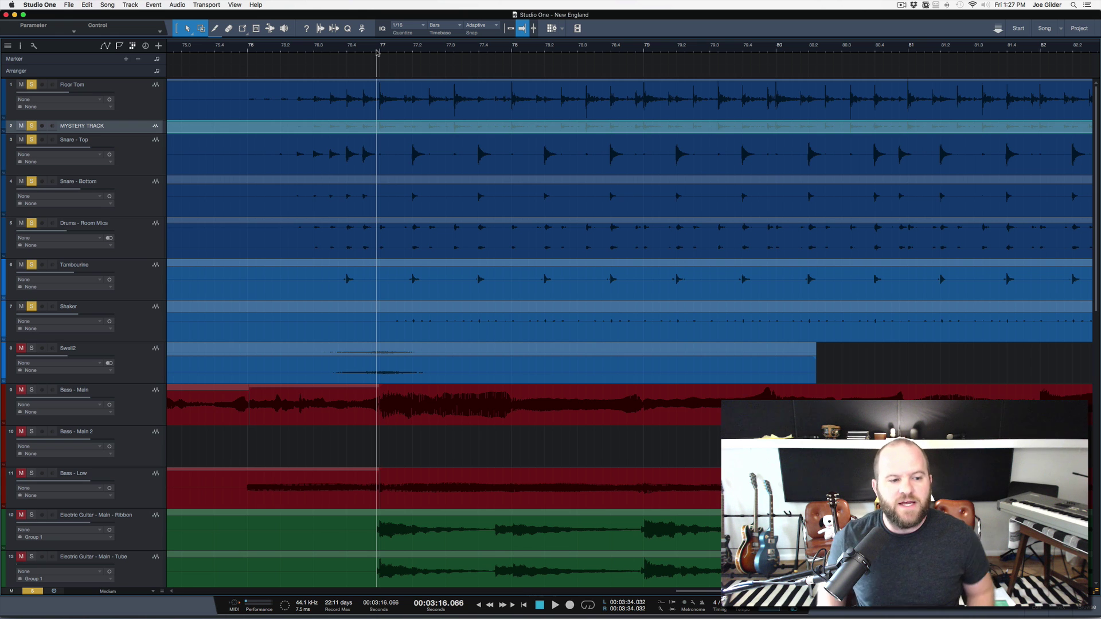
# - Enlarge the drum track heights and play back the soloed drum section around bar 77
pyautogui.scroll(4, 384, 241)
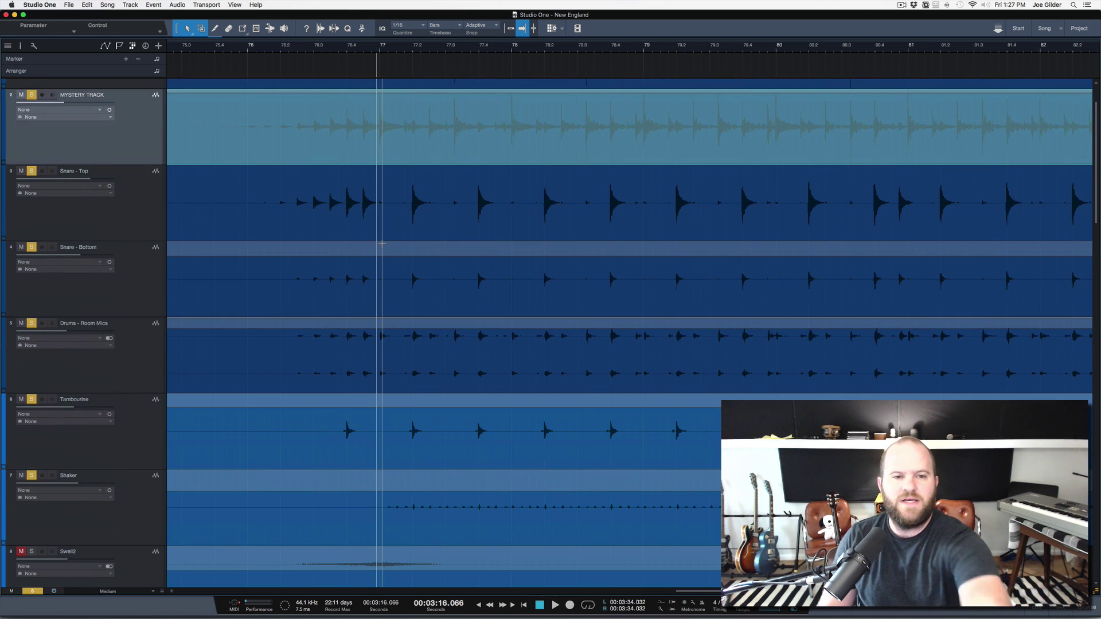
pyautogui.scroll(-1, 431, 261)
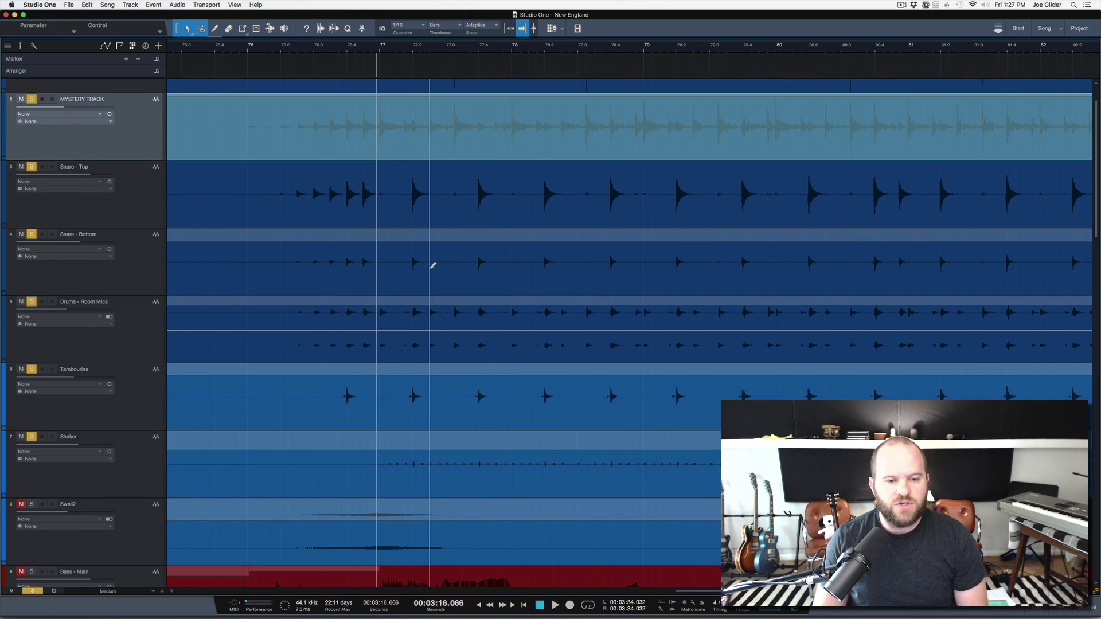
pyautogui.scroll(2, 467, 288)
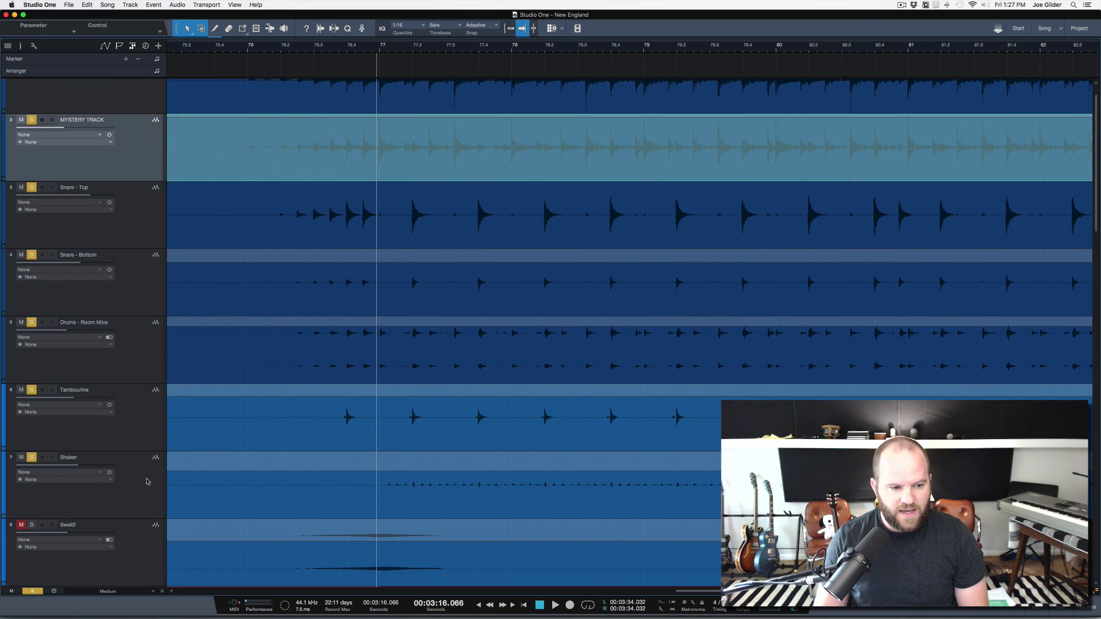
pyautogui.scroll(2, 453, 388)
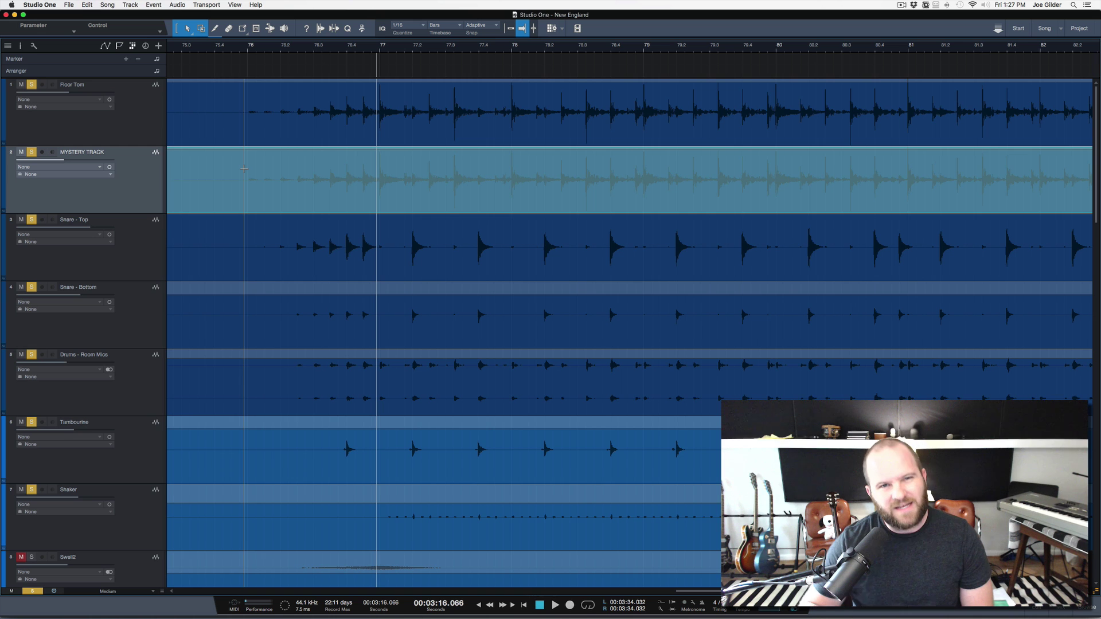
pyautogui.press('space')
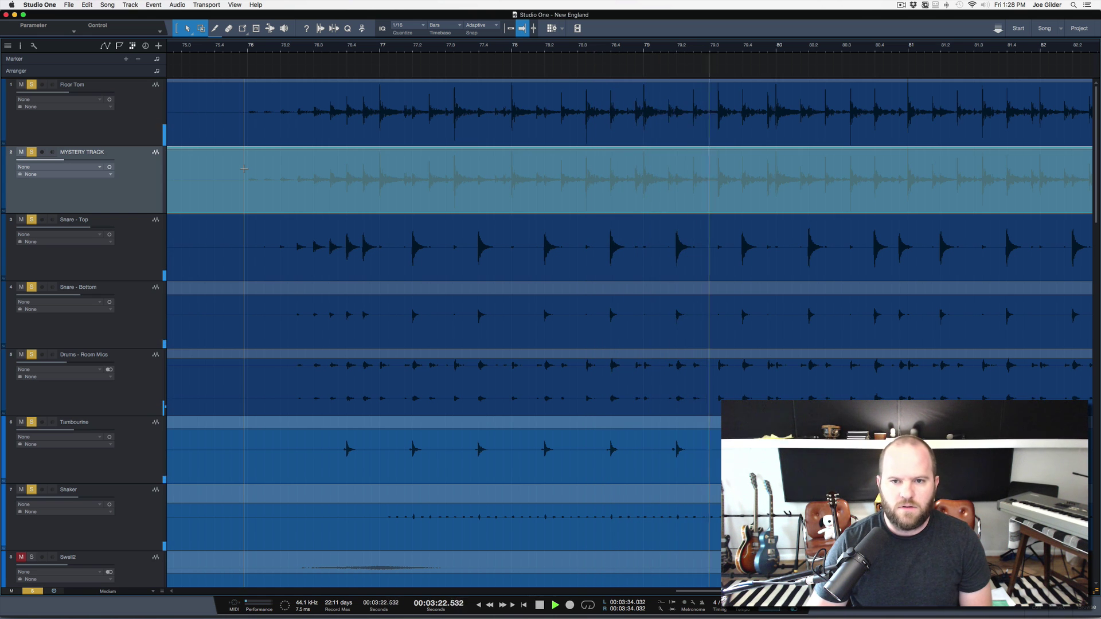
pyautogui.press('space')
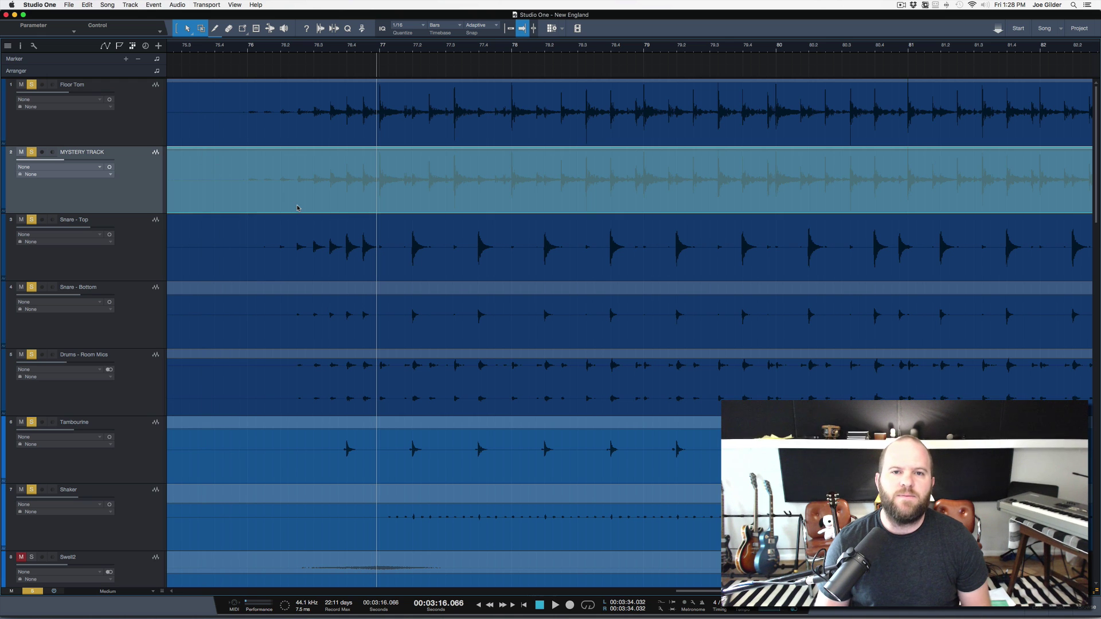
# - Examine the Floor Tom channel's Pro EQ curve from the mixer console, and close both the console and the plug-in window
pyautogui.press('F3')
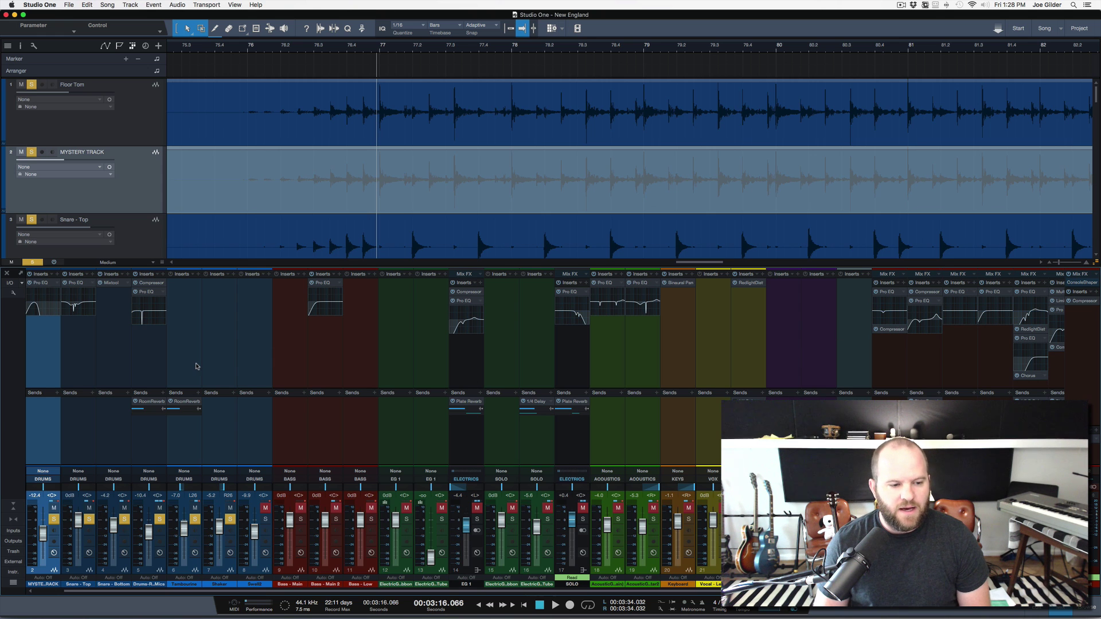
pyautogui.hscroll(-1, 195, 361)
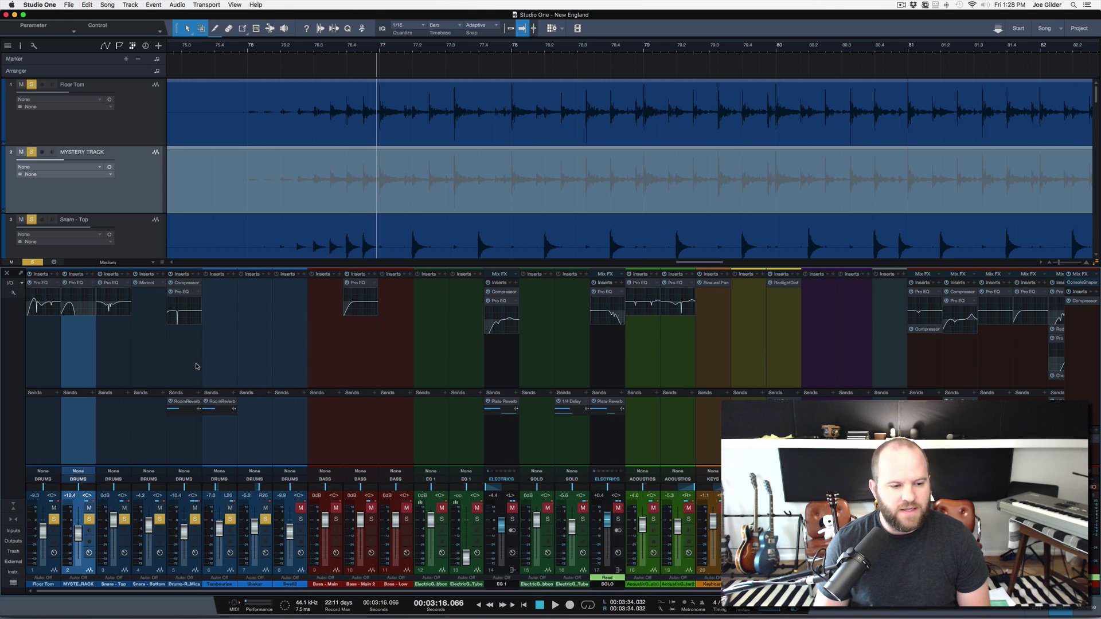
pyautogui.doubleClick(46, 287)
pyautogui.press('F2')
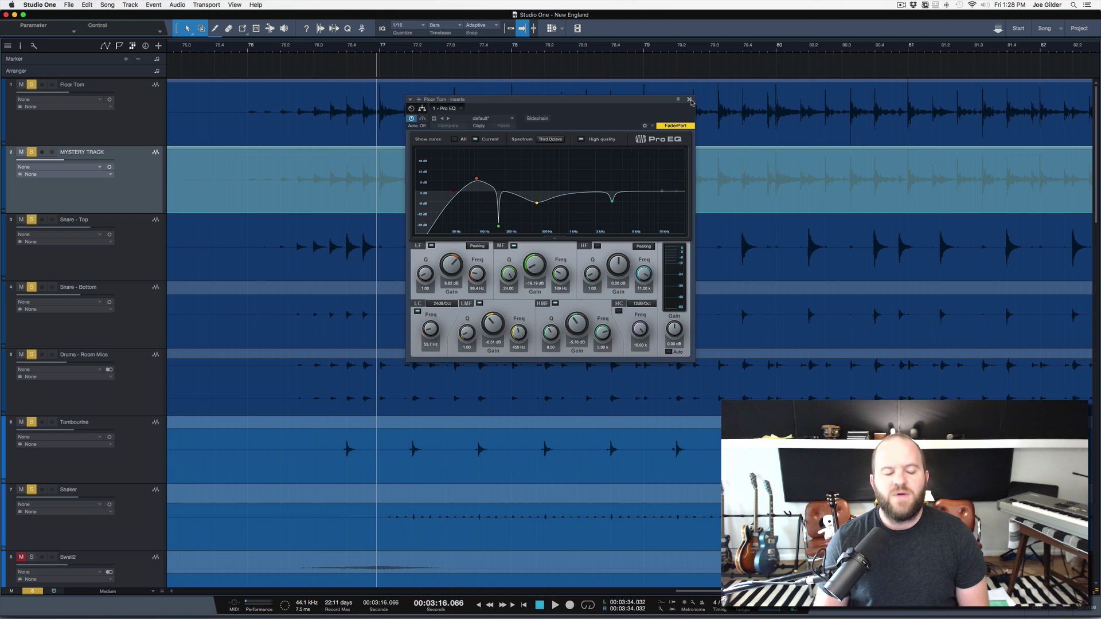
pyautogui.click(689, 100)
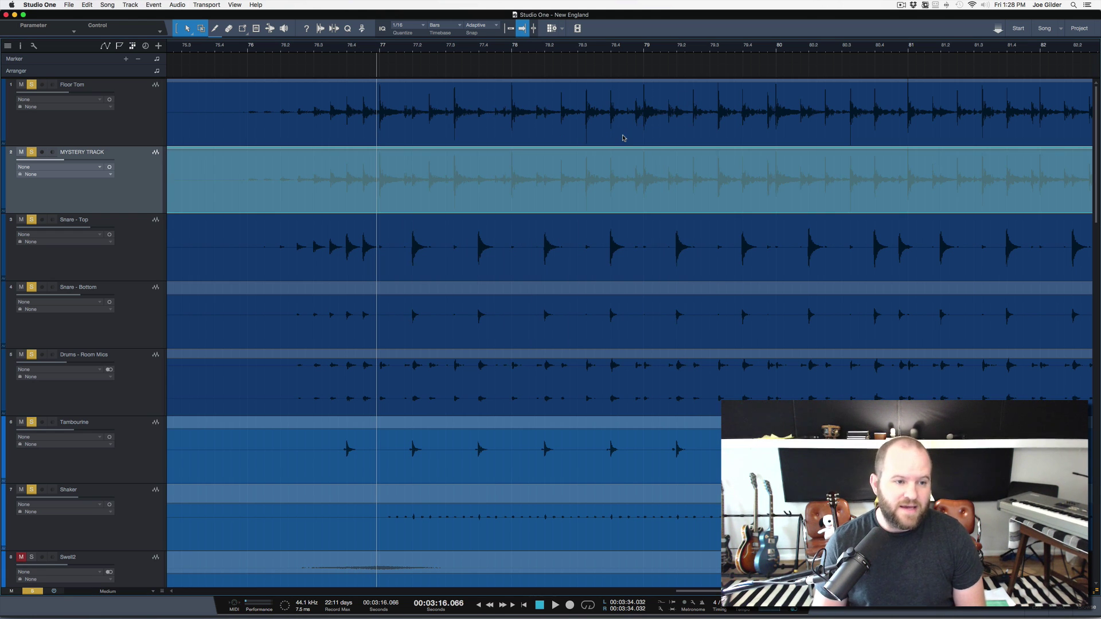
# - Show the track inspector, unmute the MYSTERY TRACK's audio event and solo only that track
pyautogui.press('F4')
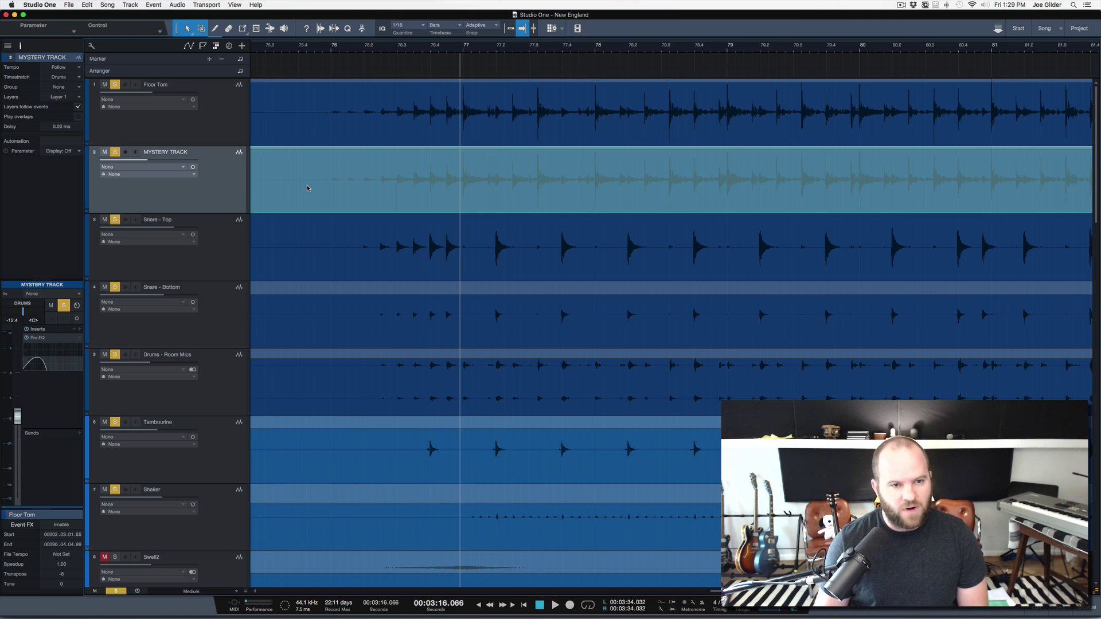
pyautogui.hotkey('shift', 'm')
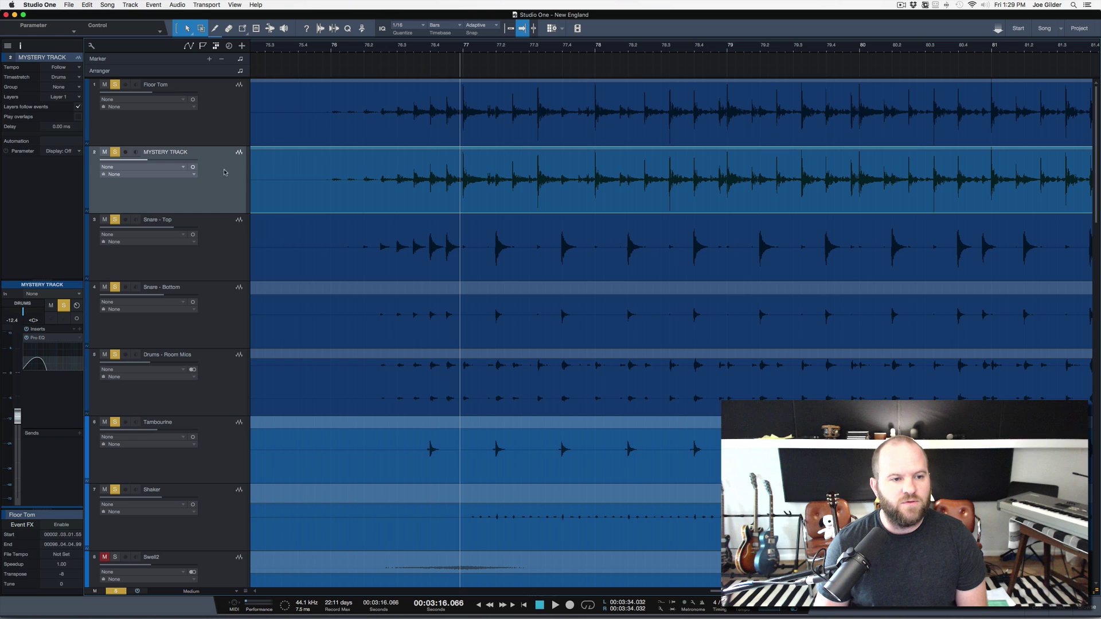
pyautogui.hotkey('shift', 's')
pyautogui.press('s')
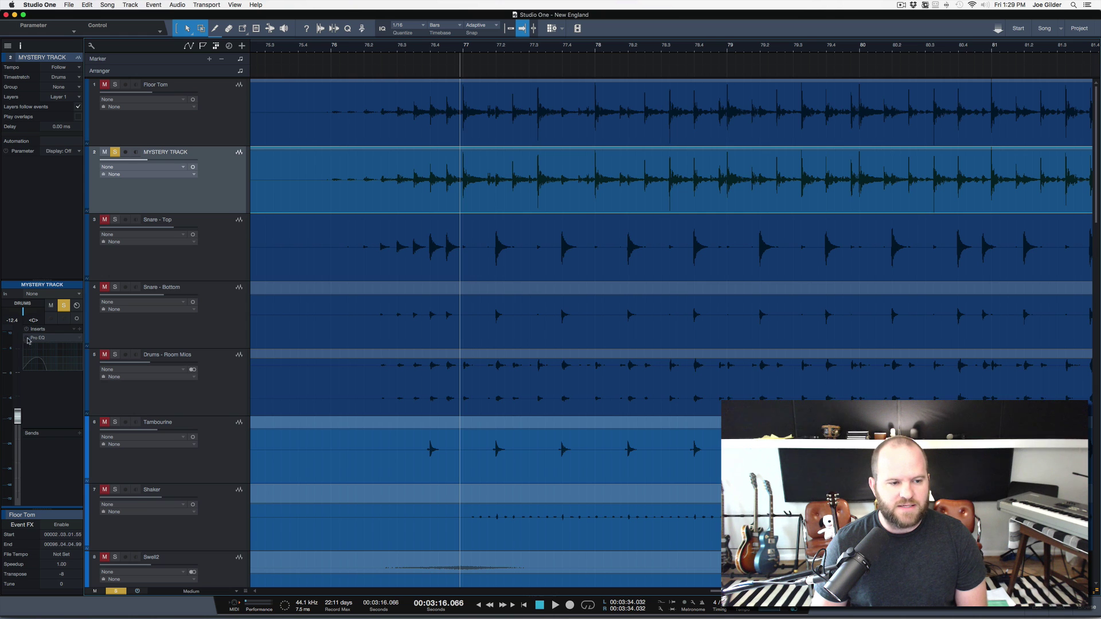
# - Compare MYSTERY TRACK and Floor Tom by soloing each in turn and playing from bar 77
pyautogui.press('space')
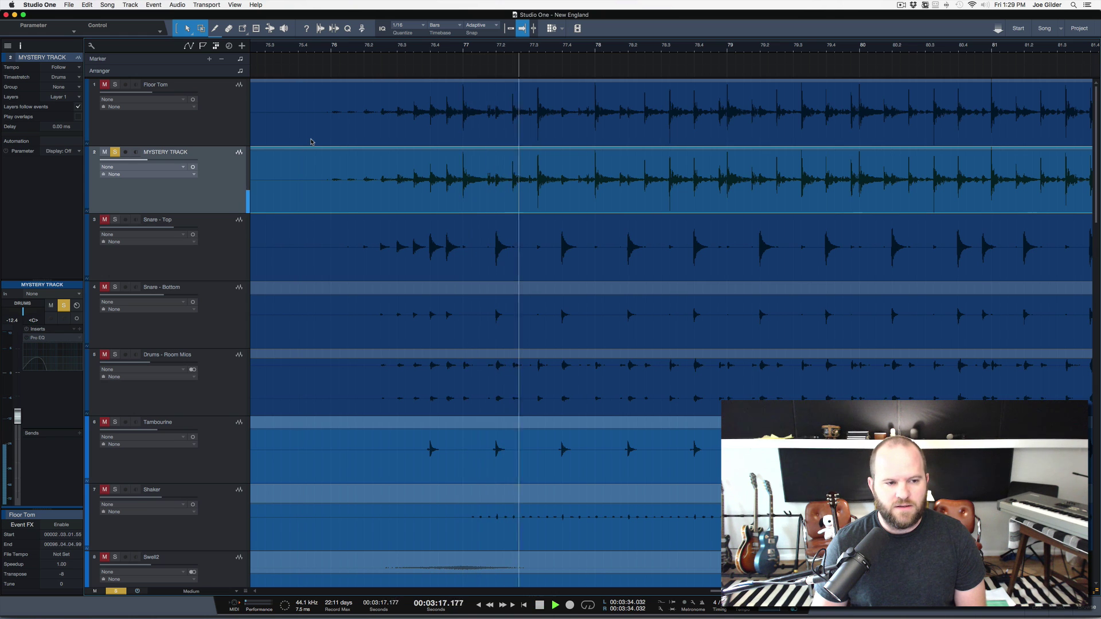
pyautogui.press('space')
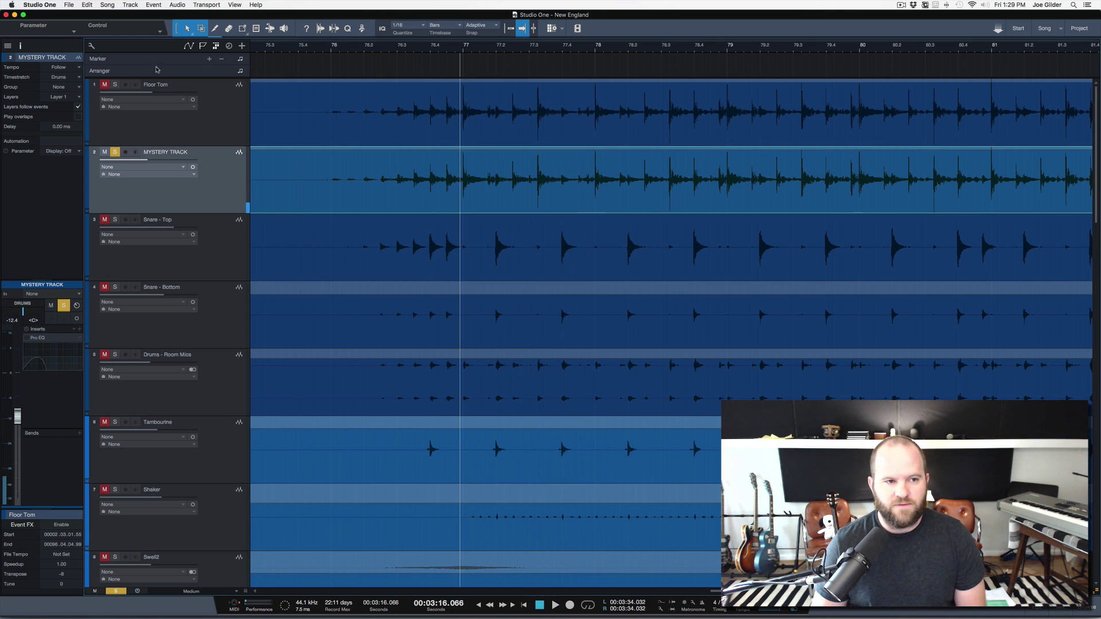
pyautogui.click(116, 84)
pyautogui.press('space')
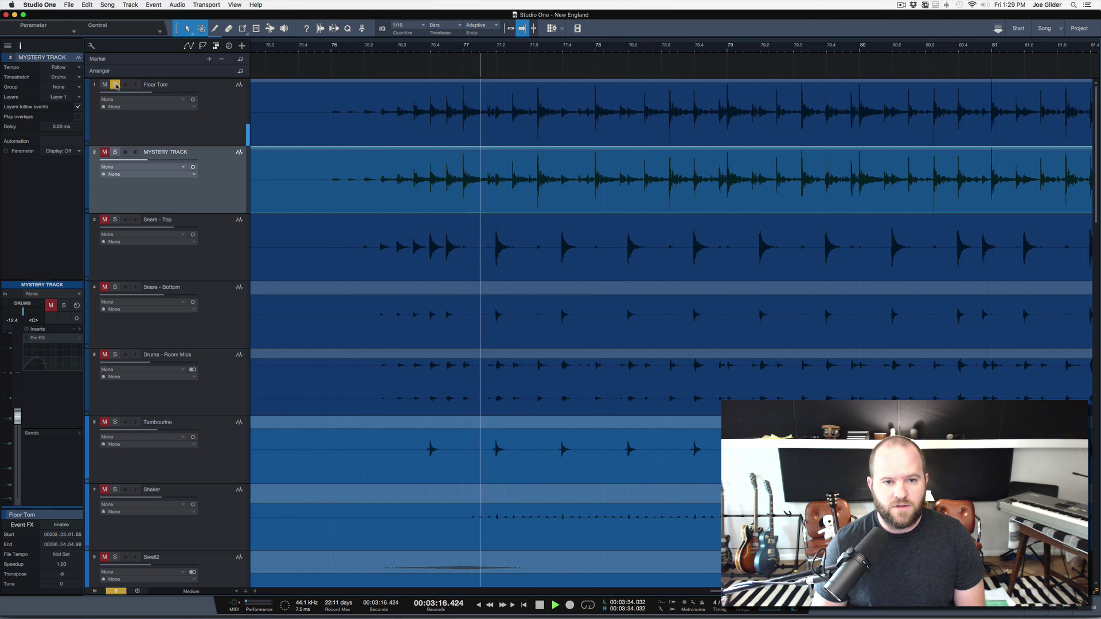
pyautogui.press('space')
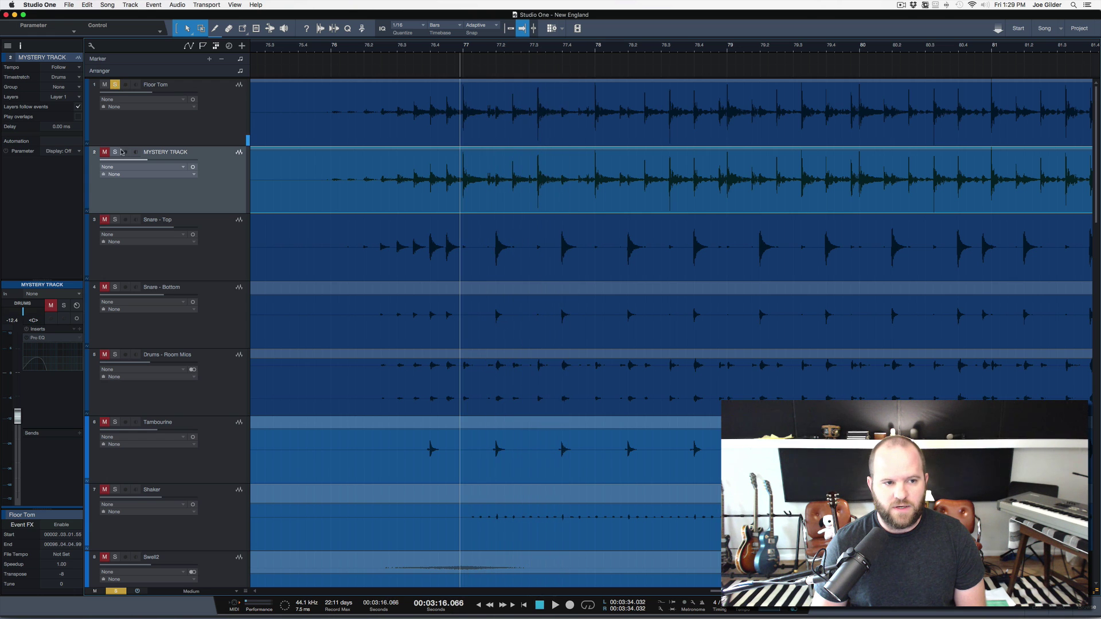
pyautogui.click(115, 153)
pyautogui.press('space')
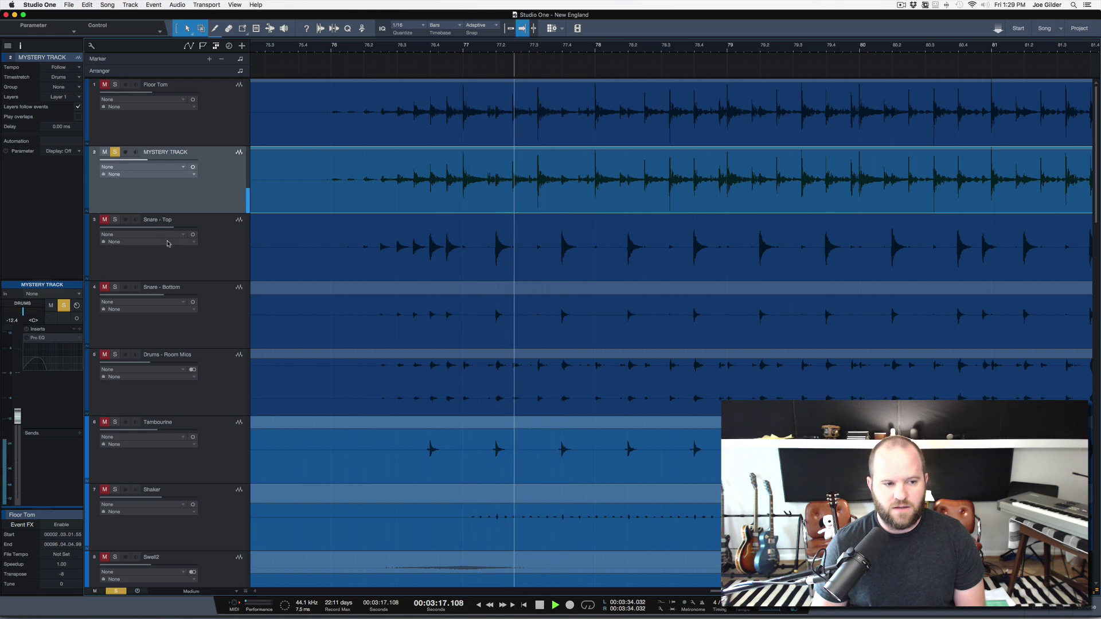
pyautogui.press('space')
# - Enable the Pro EQ on MYSTERY TRACK and play the soloed track through it
pyautogui.click(54, 338)
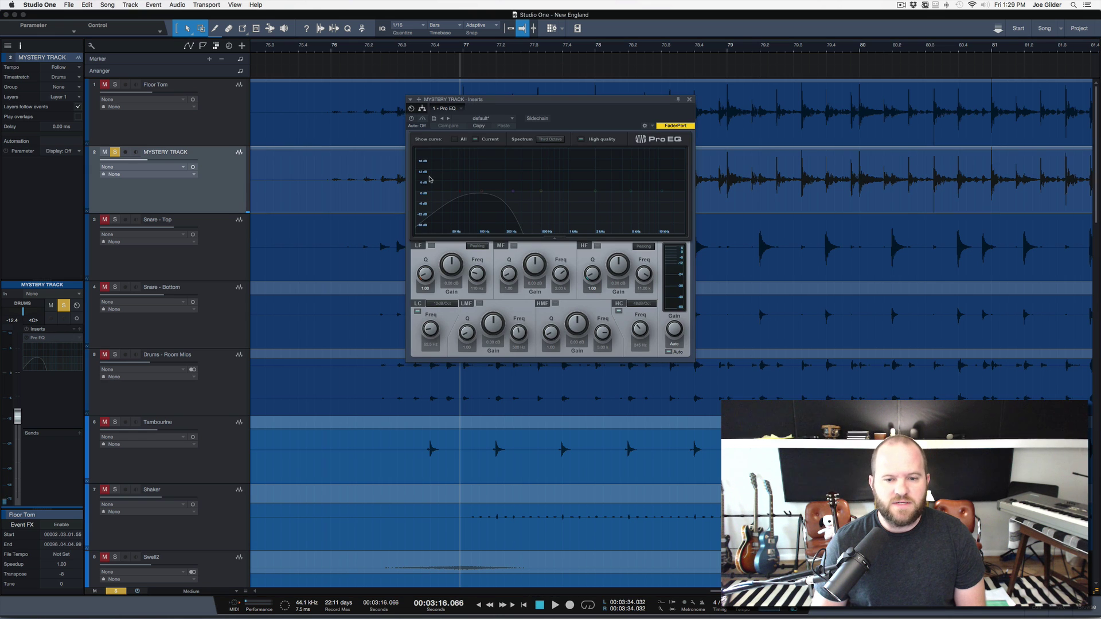
pyautogui.click(412, 118)
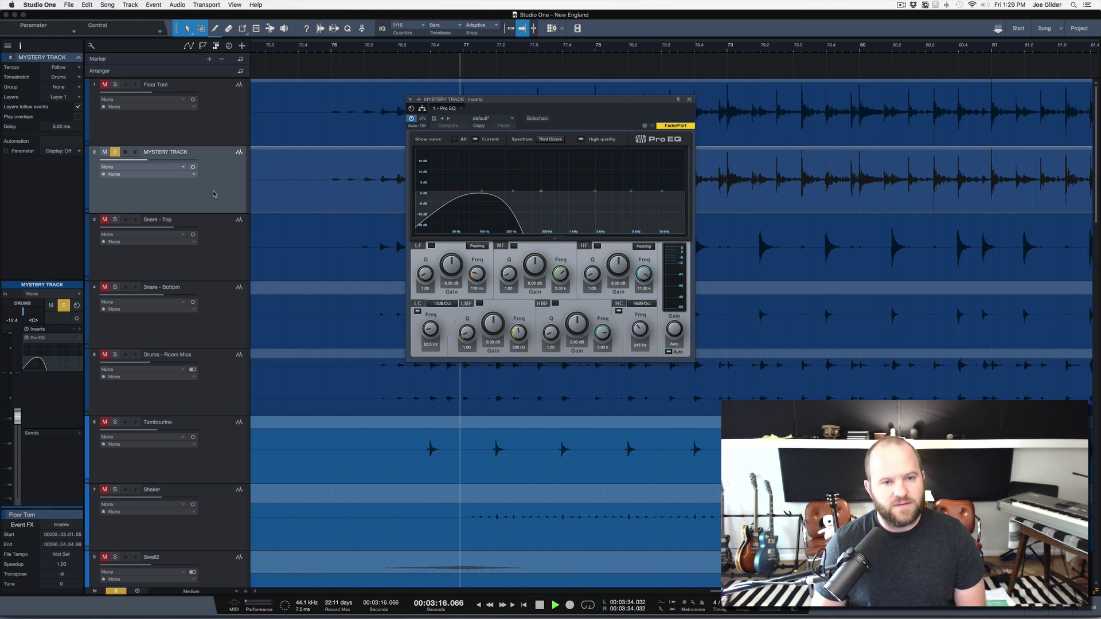
pyautogui.press('space')
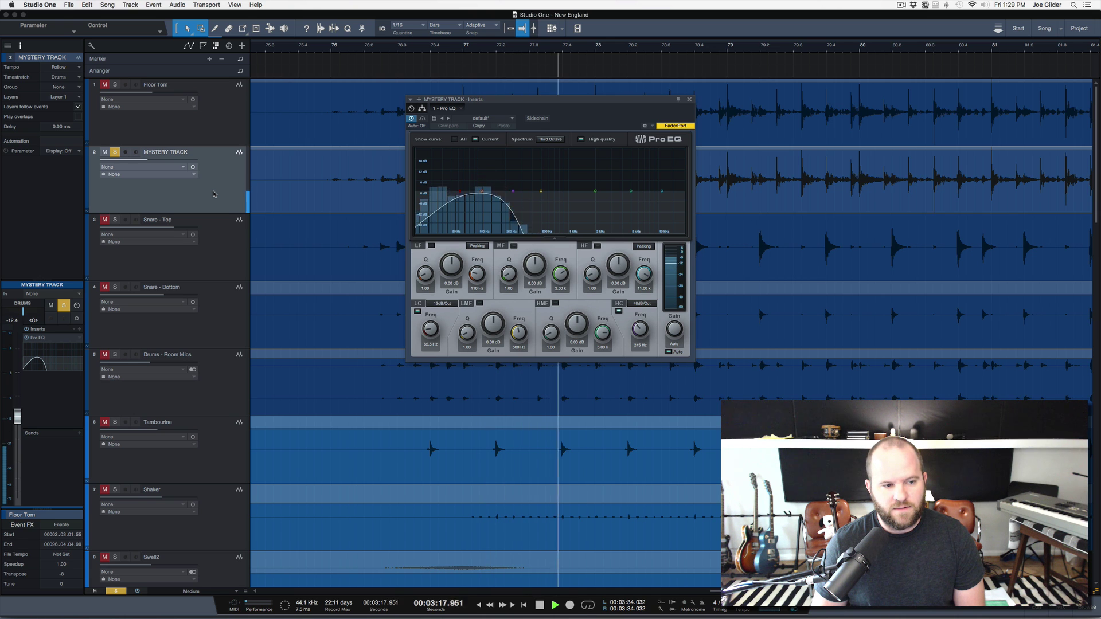
pyautogui.press('space')
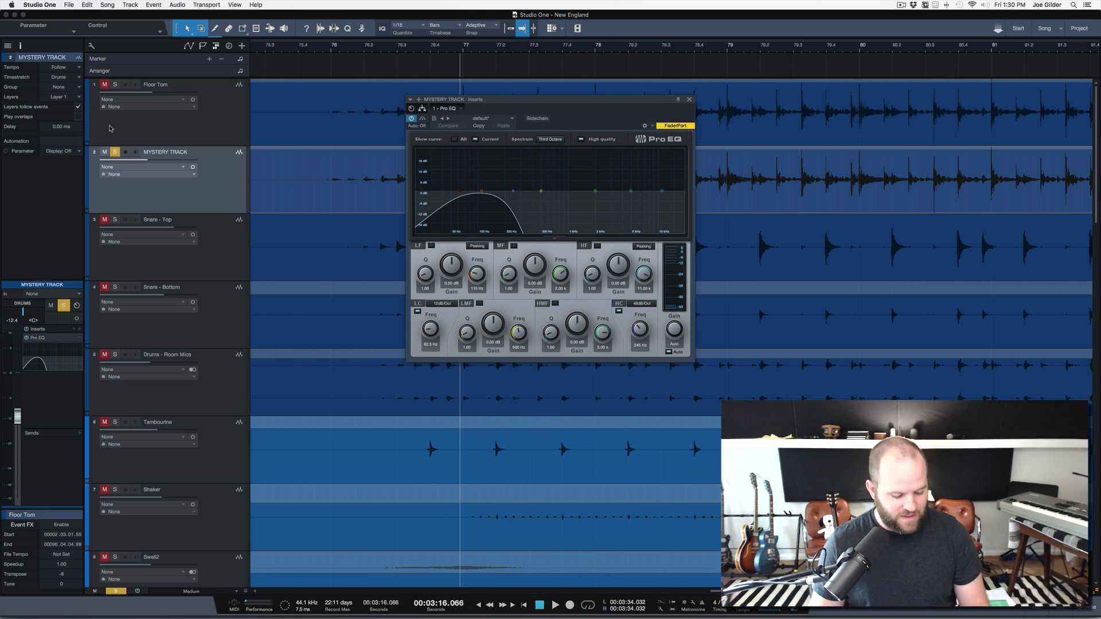
pyautogui.press('space')
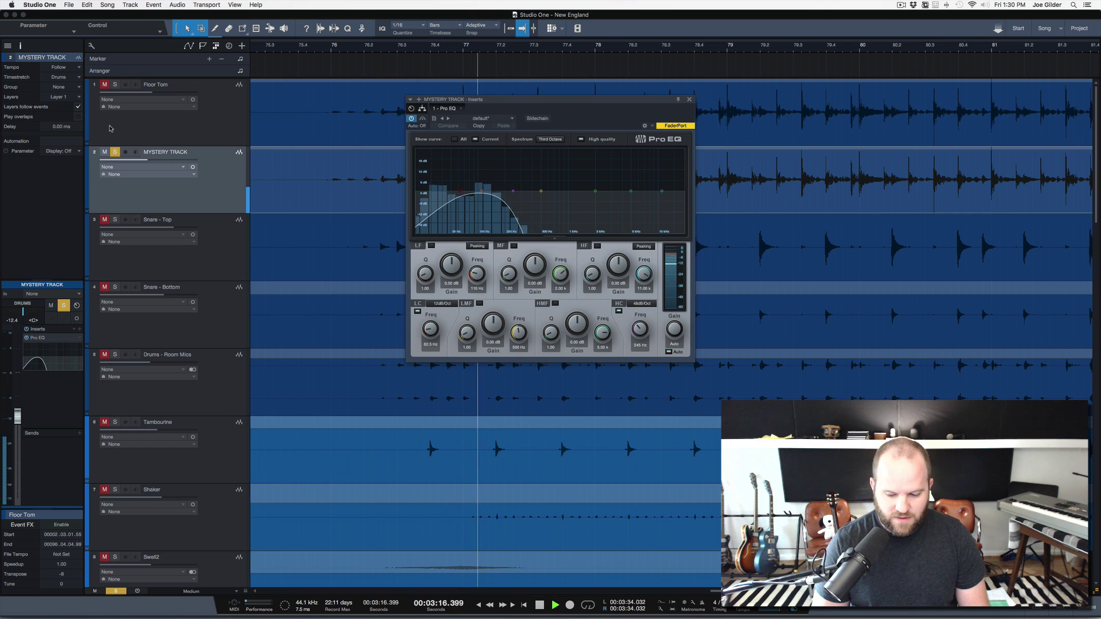
pyautogui.press('space')
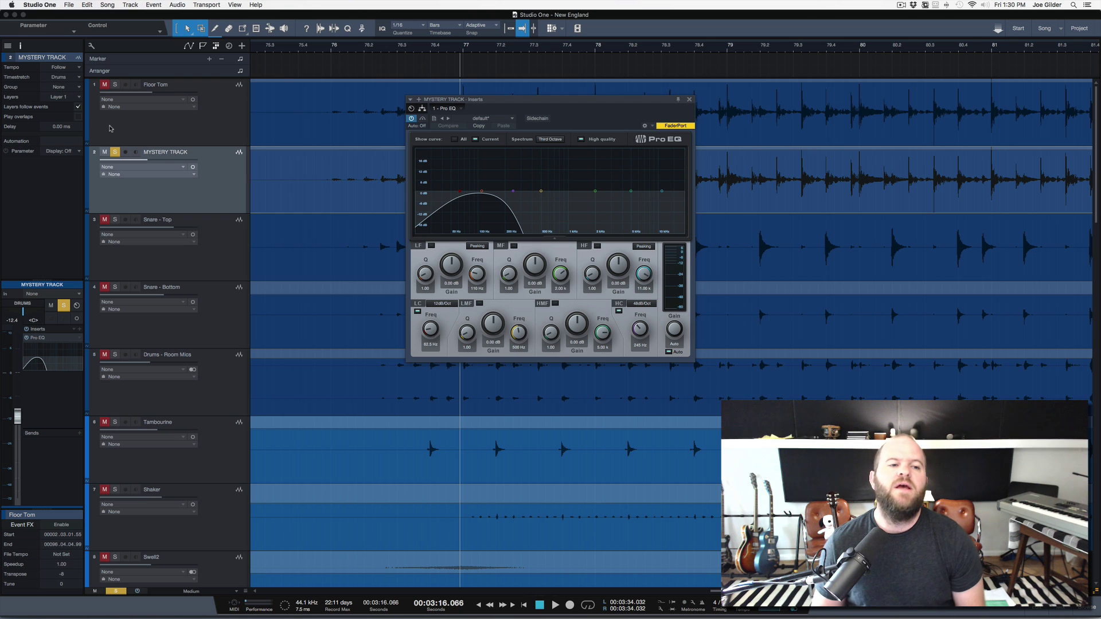
# - Select the Floor Tom track and make it the only soloed track
pyautogui.click(157, 132)
pyautogui.press('m')
pyautogui.press('s')
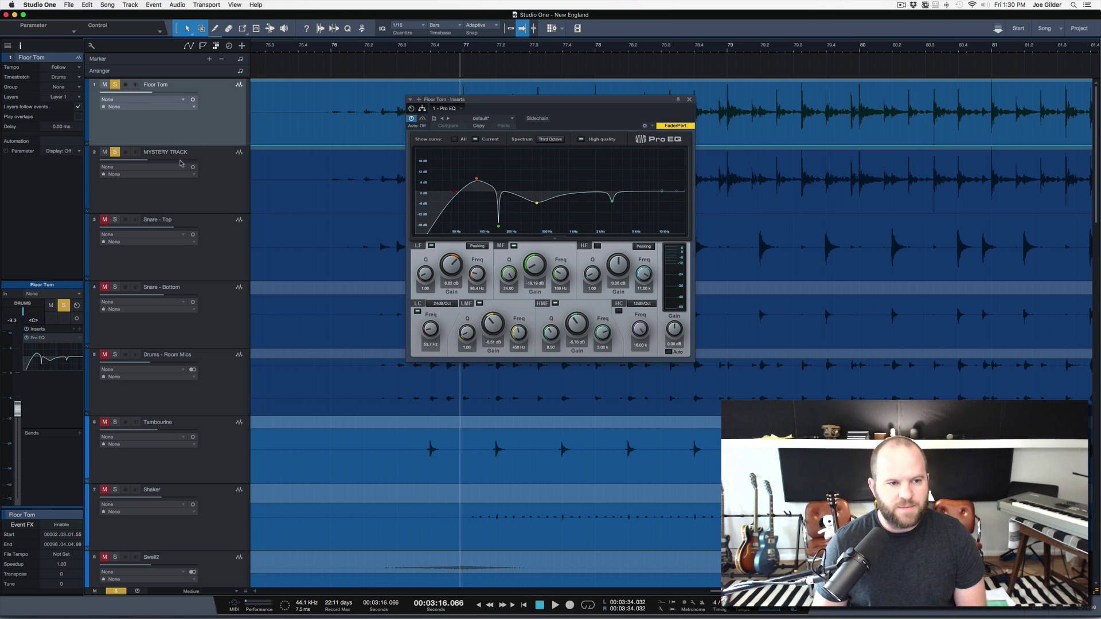
pyautogui.hotkey('shift', 's')
pyautogui.press('s')
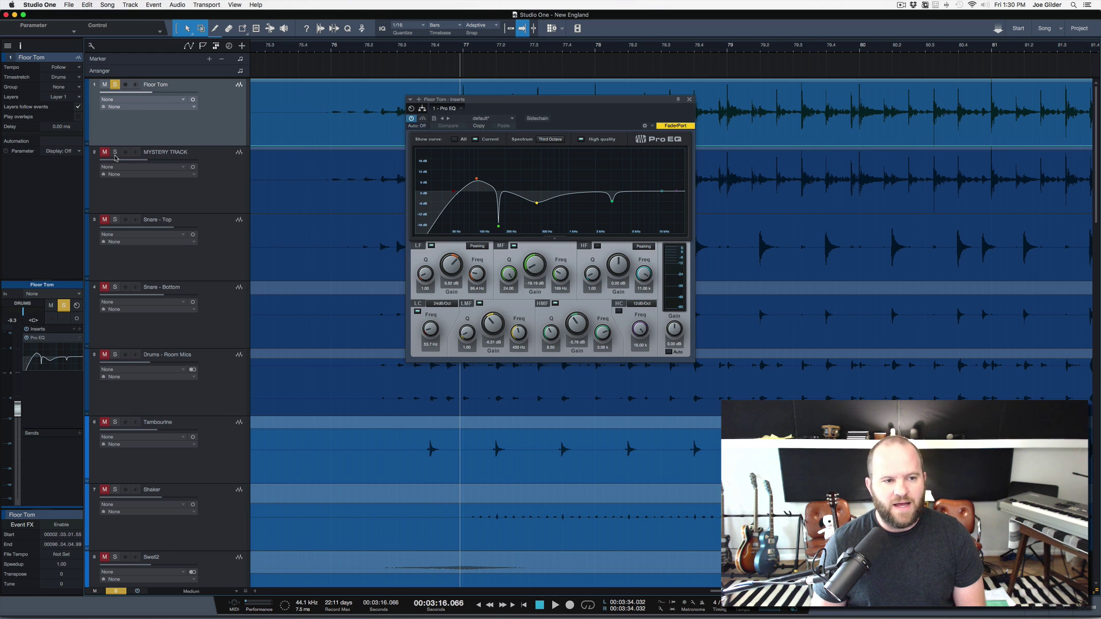
# - Rename MYSTERY TRACK as SUB
pyautogui.click(153, 159)
pyautogui.press('F3')
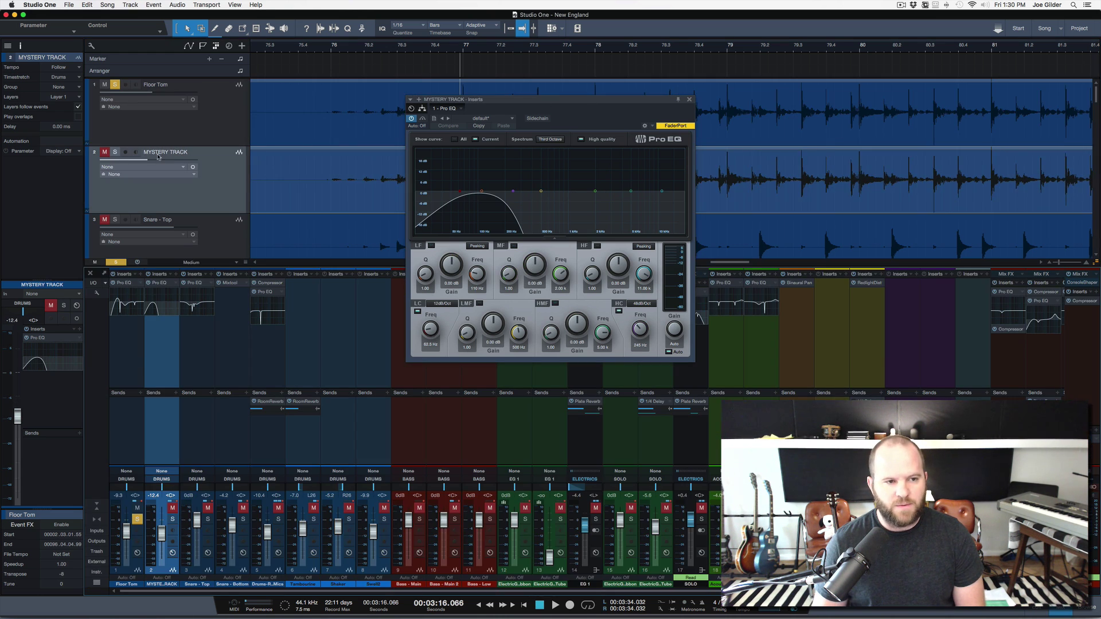
pyautogui.doubleClick(158, 156)
pyautogui.write('SUB')
pyautogui.press('Return')
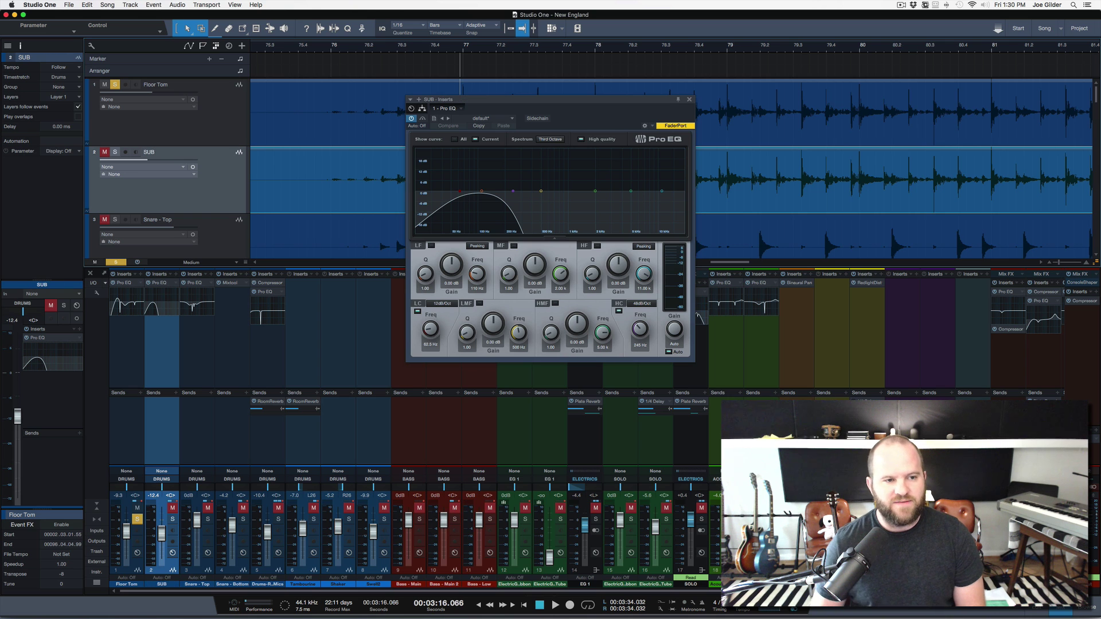
pyautogui.press('F3')
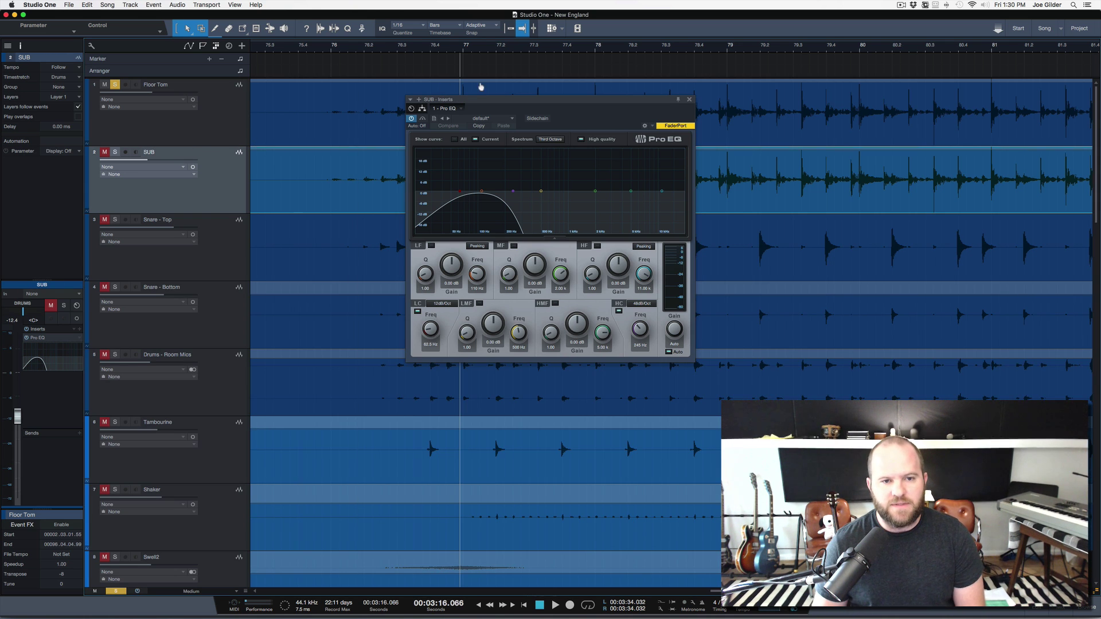
# - Move the Pro EQ window clear of the Floor Tom track and play Floor Tom, adding and removing SUB's solo to compare
pyautogui.moveTo(480, 100); pyautogui.dragTo(473, 173)
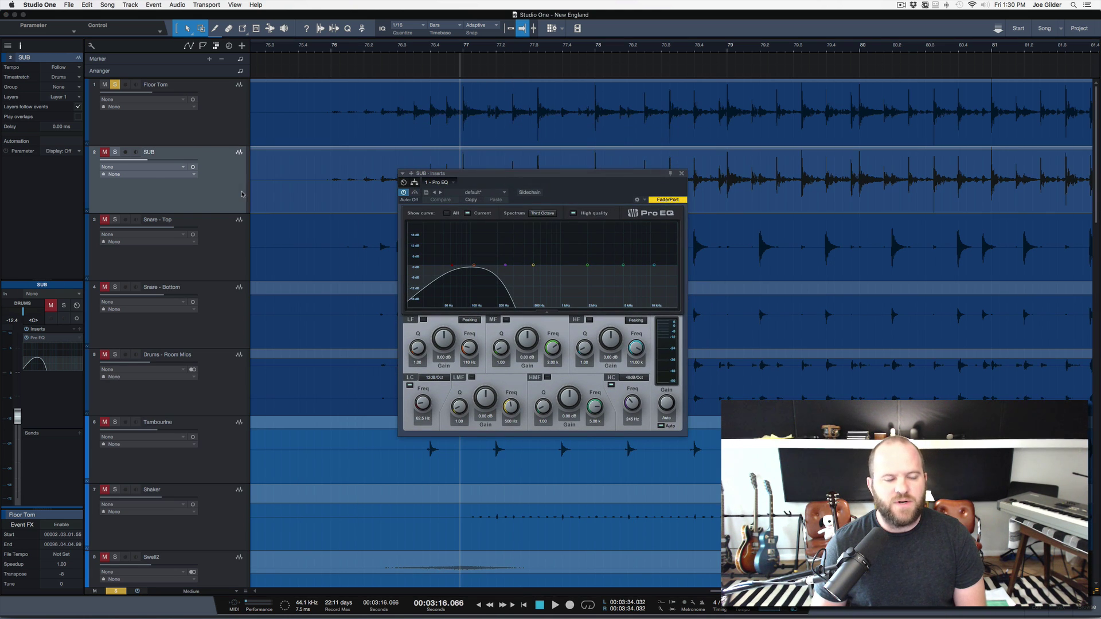
pyautogui.press('space')
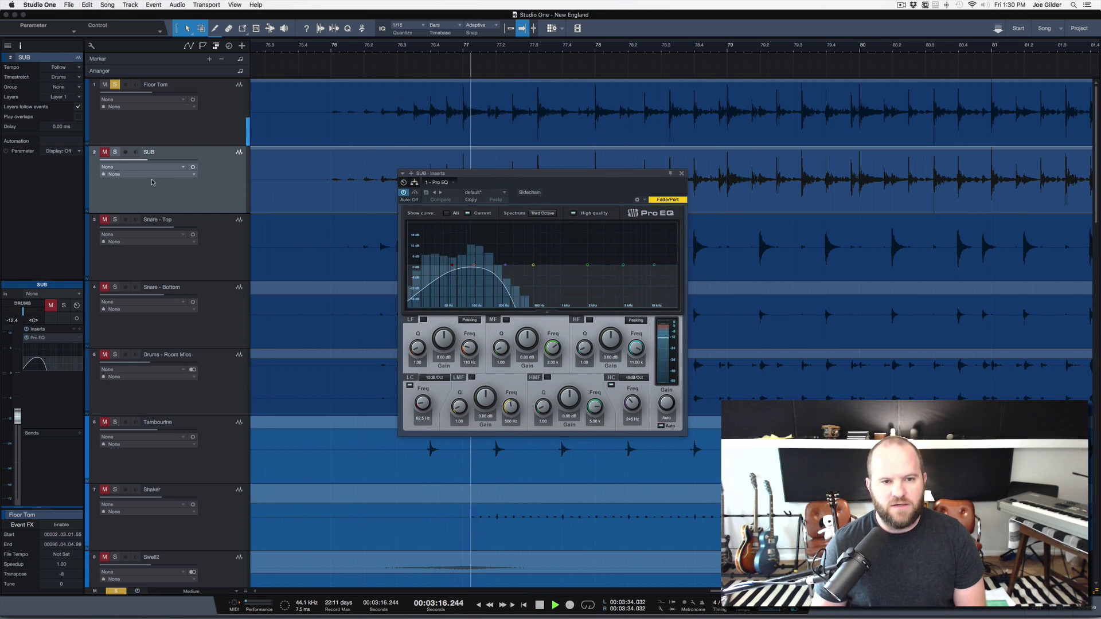
pyautogui.click(114, 153)
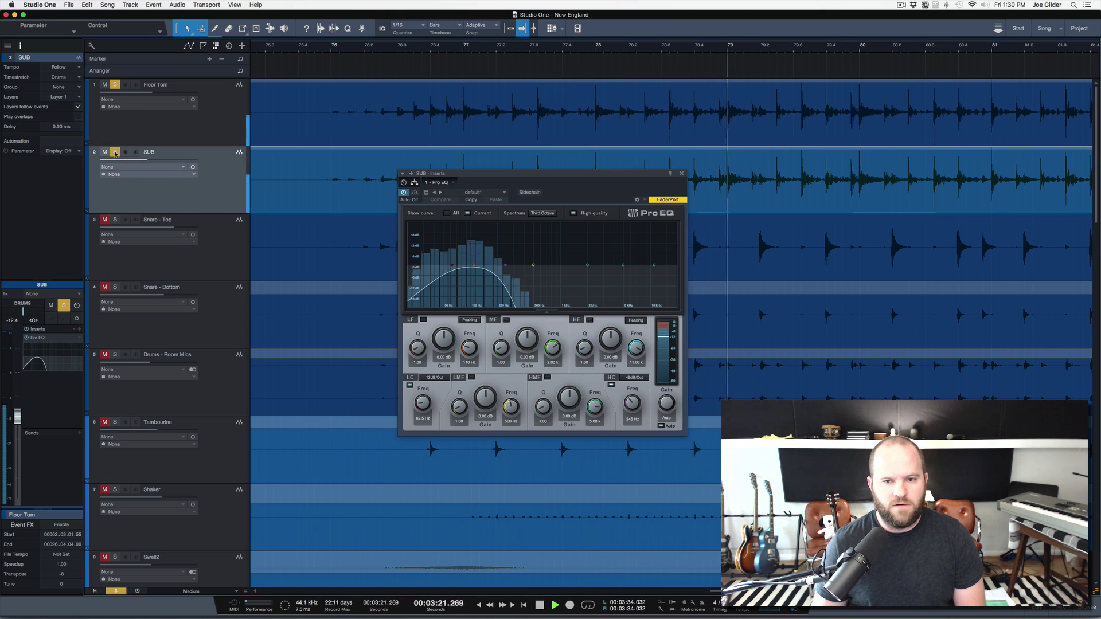
pyautogui.click(115, 152)
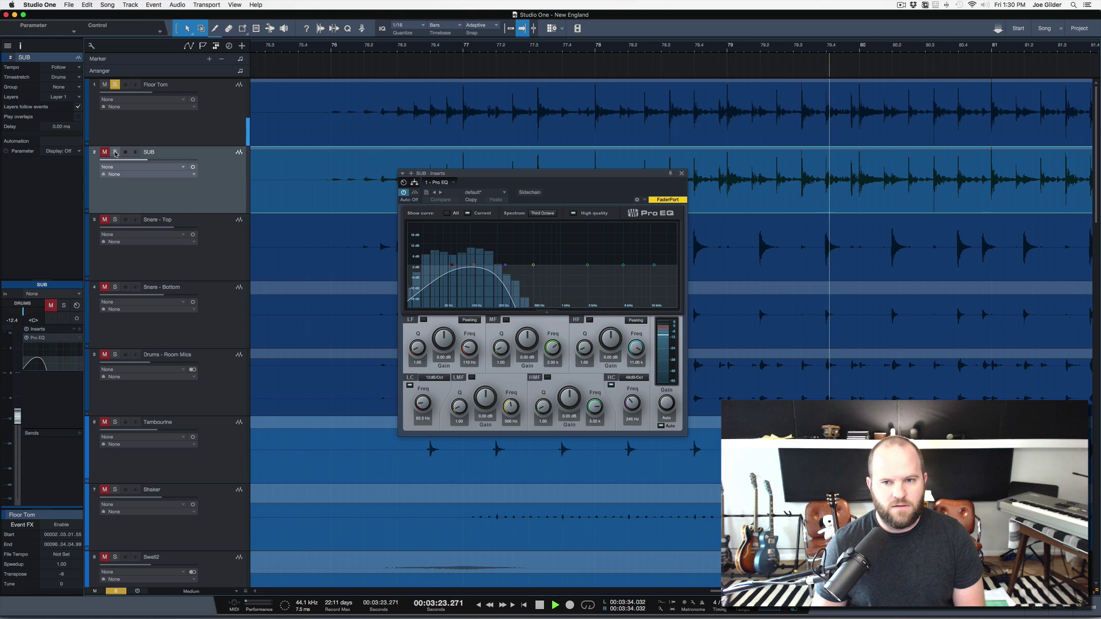
pyautogui.press('space')
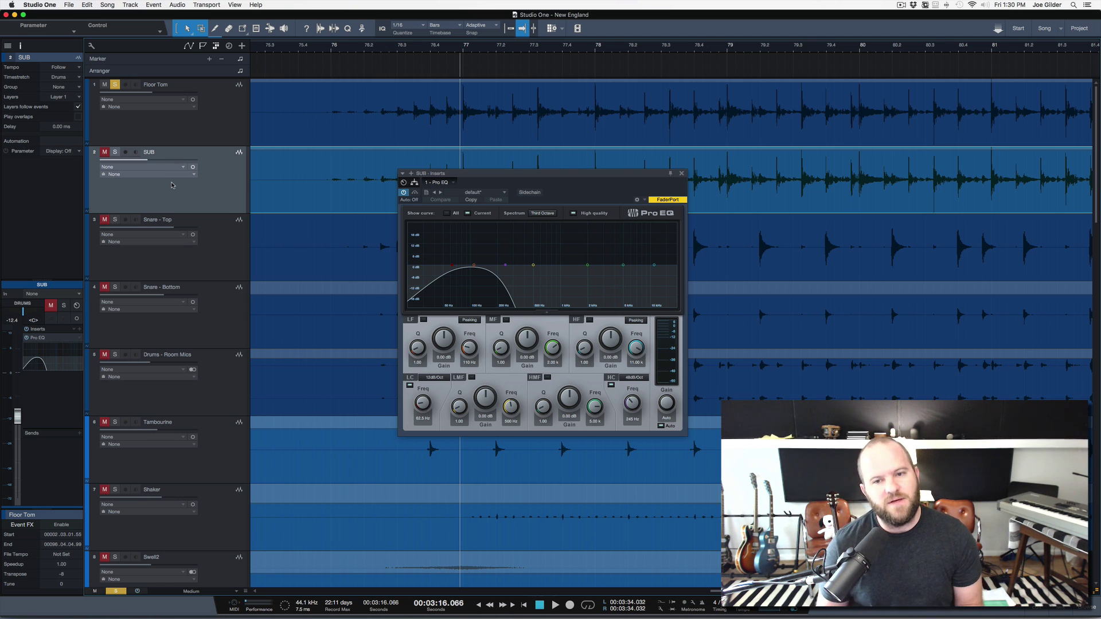
# - Solo the SUB track and take Floor Tom out of solo
pyautogui.click(116, 152)
pyautogui.click(115, 84)
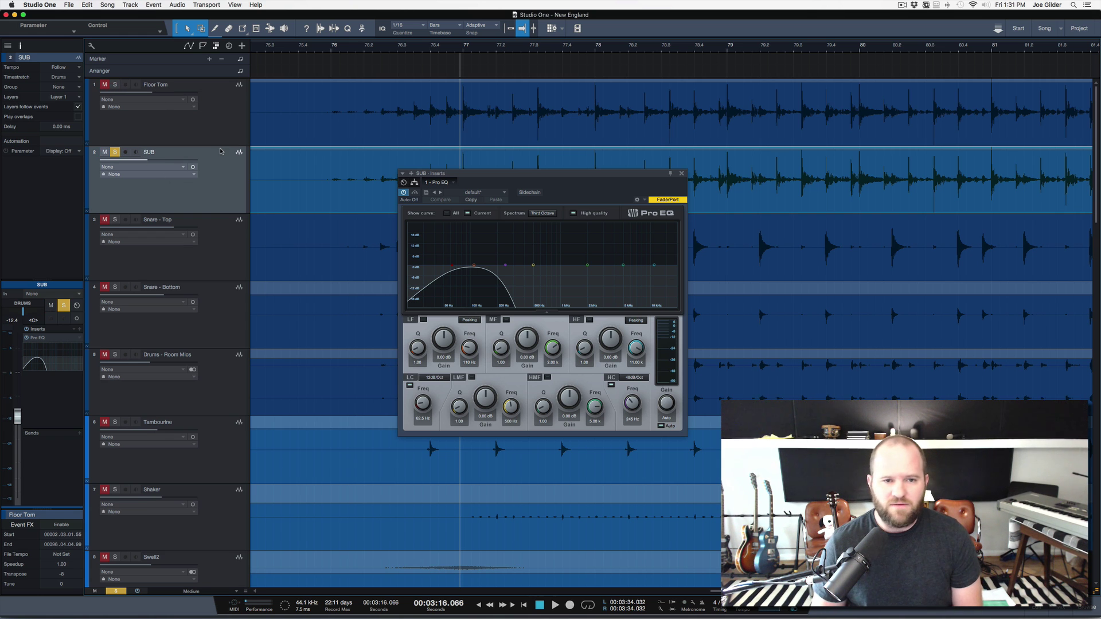
# - Solo all the tracks from Floor Tom through Shaker together and leave only the SUB track selected
pyautogui.click(116, 85)
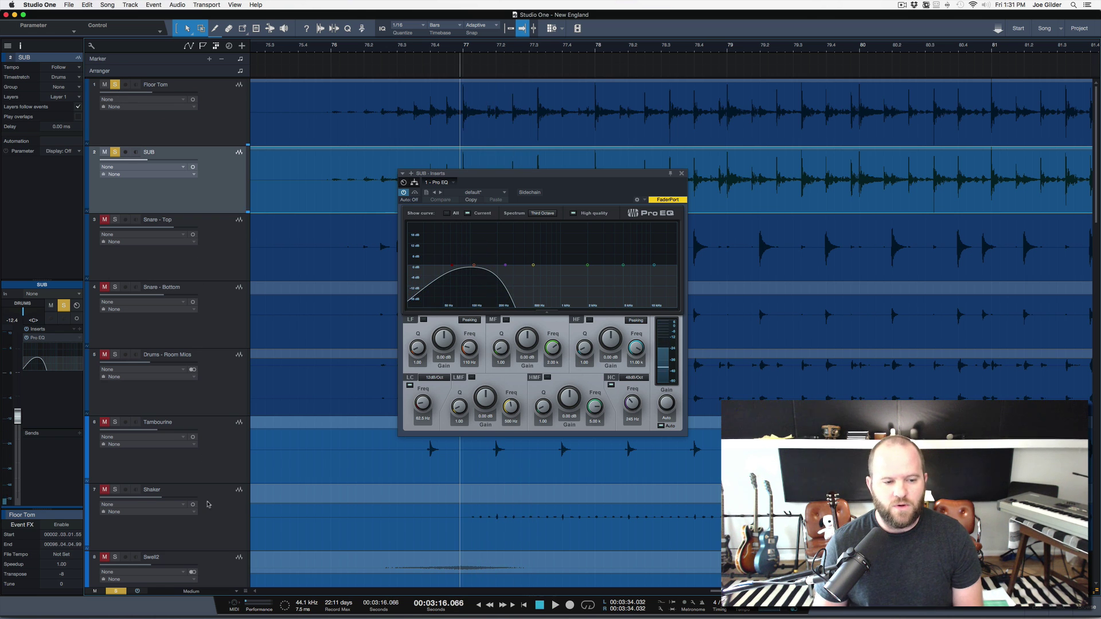
pyautogui.click(172, 519)
pyautogui.click(207, 108)
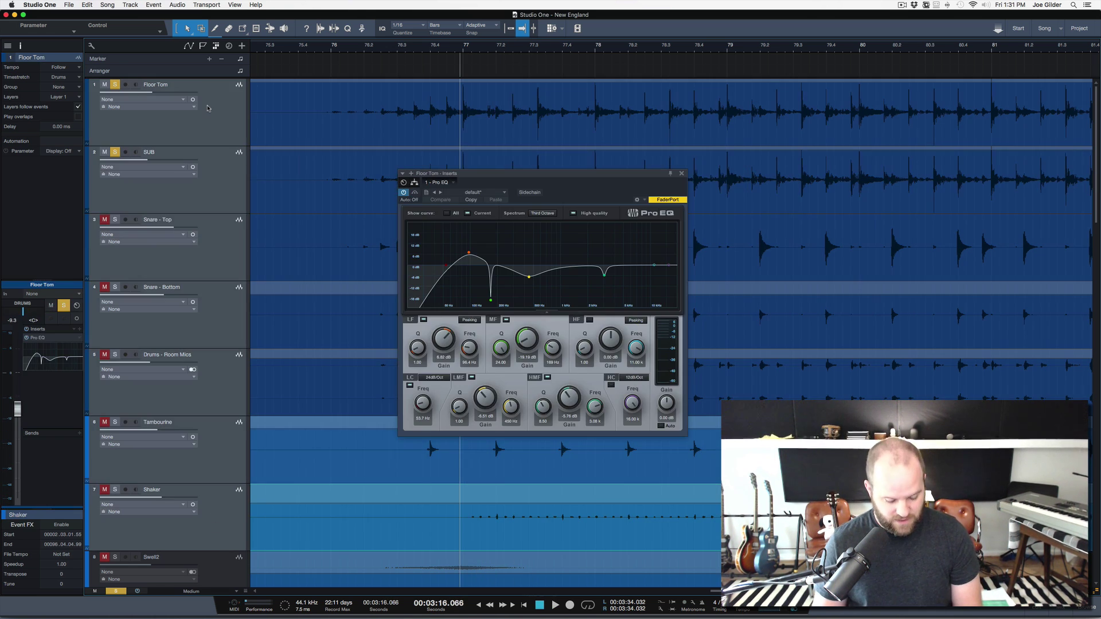
pyautogui.click(205, 174)
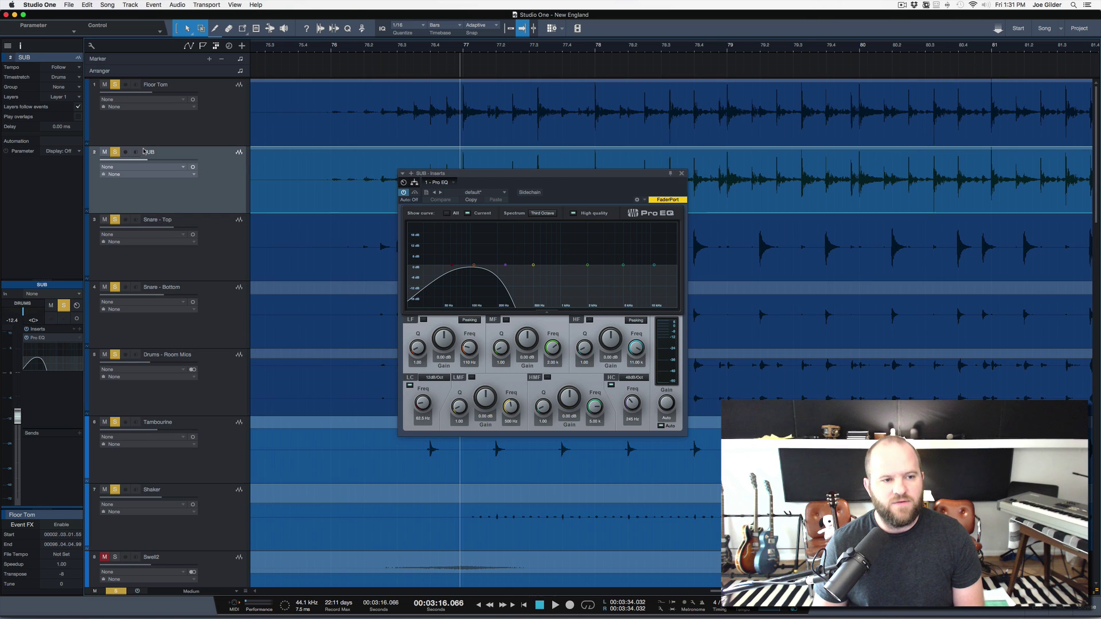
# - Take SUB out of solo, play the soloed drum and percussion tracks, and add SUB back during playback to compare the low end
pyautogui.click(115, 152)
pyautogui.click(104, 152)
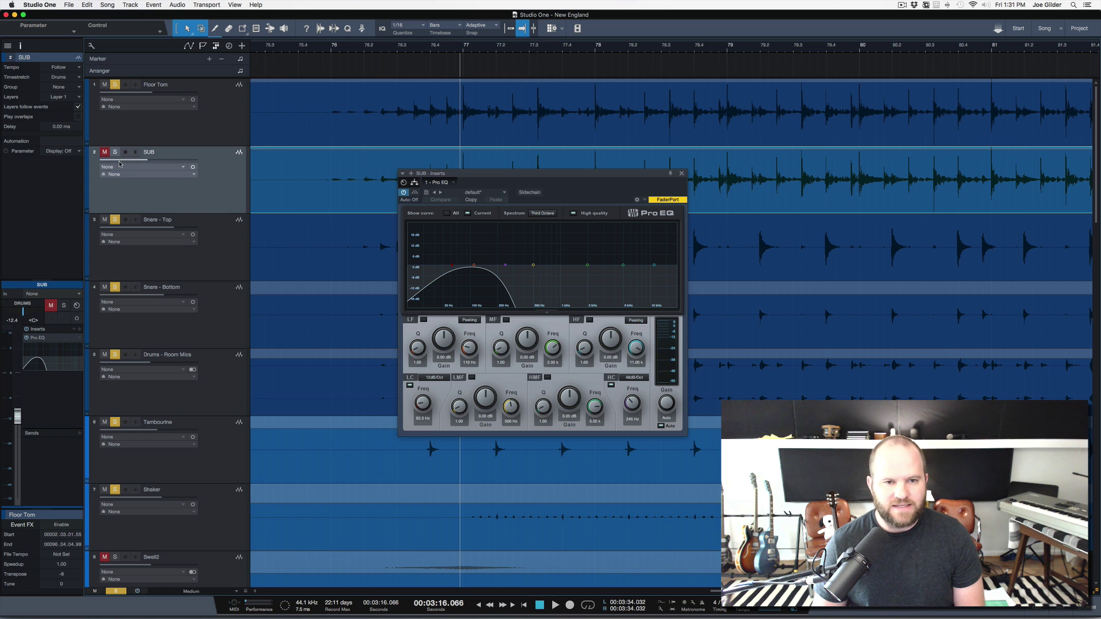
pyautogui.moveTo(120, 165)
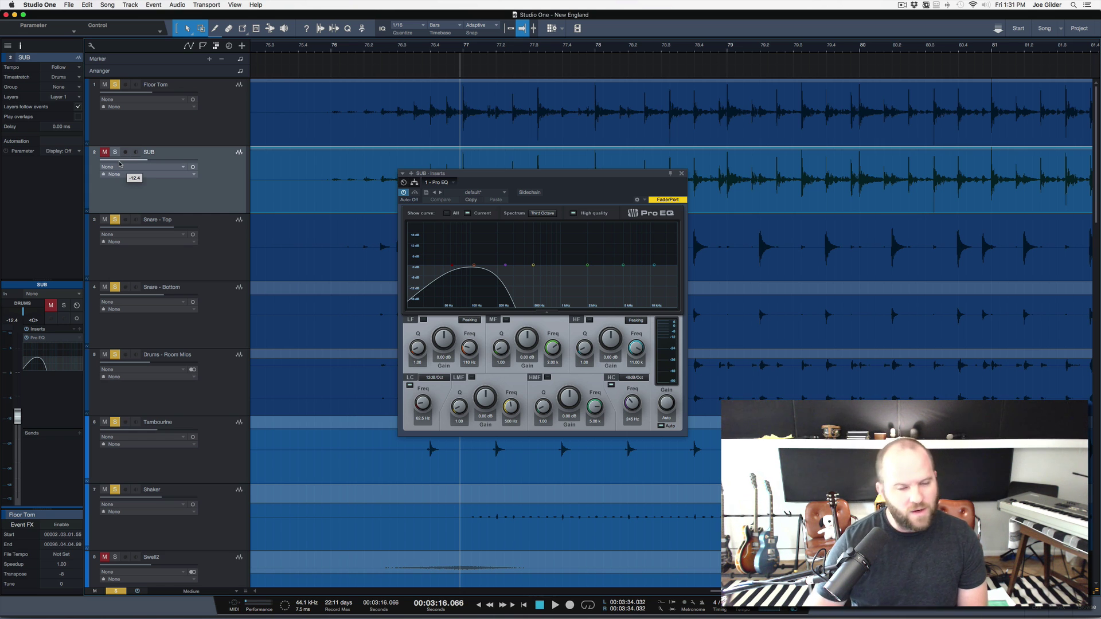
pyautogui.press('space')
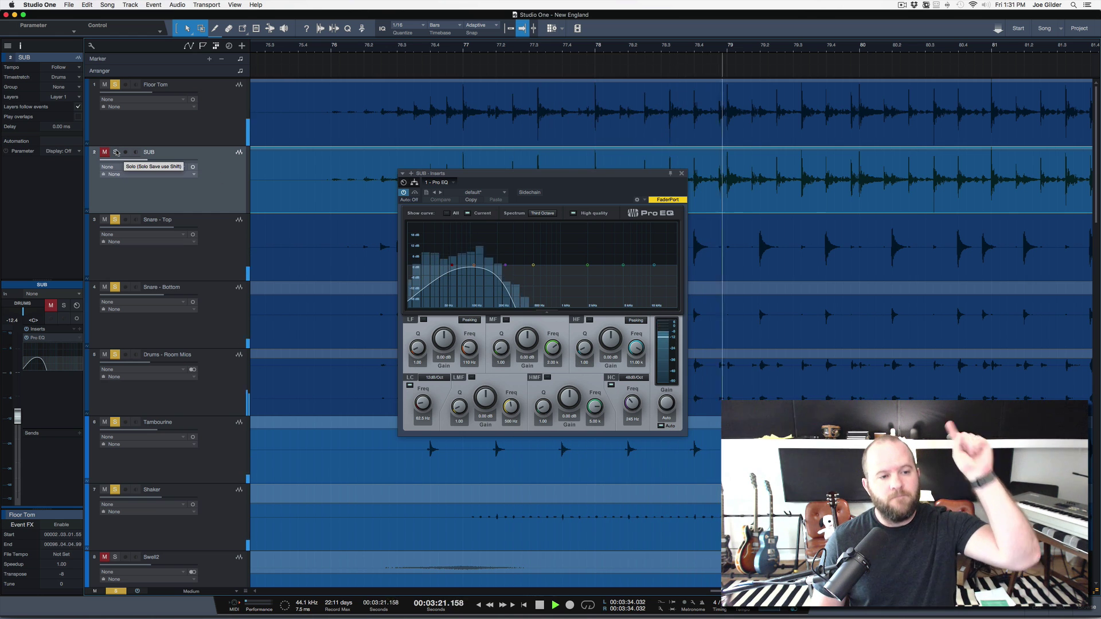
pyautogui.click(115, 152)
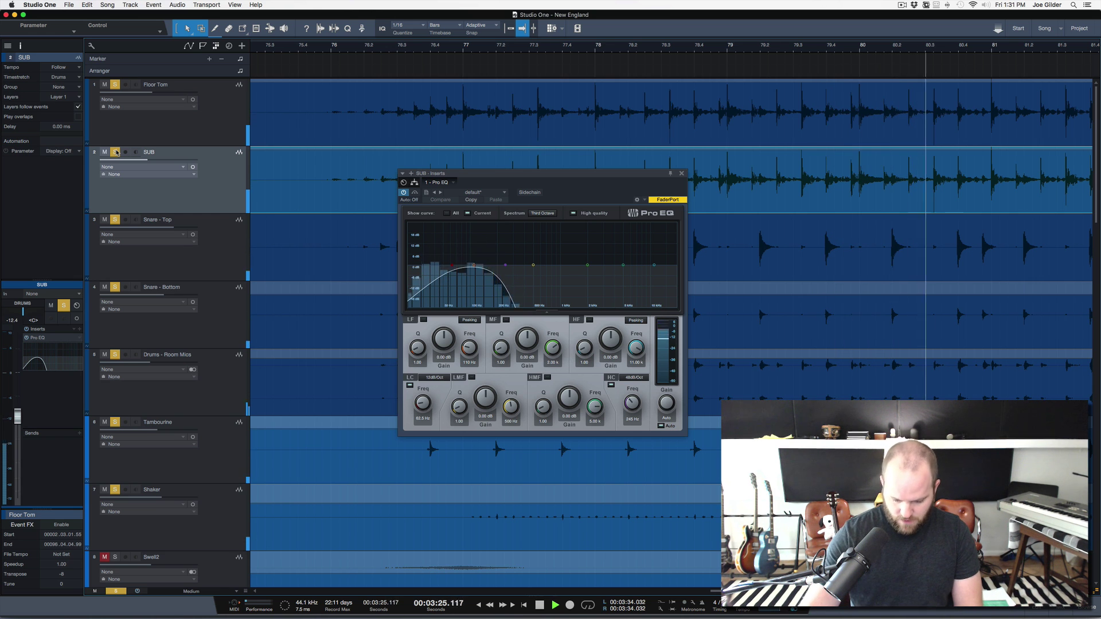
pyautogui.press('space')
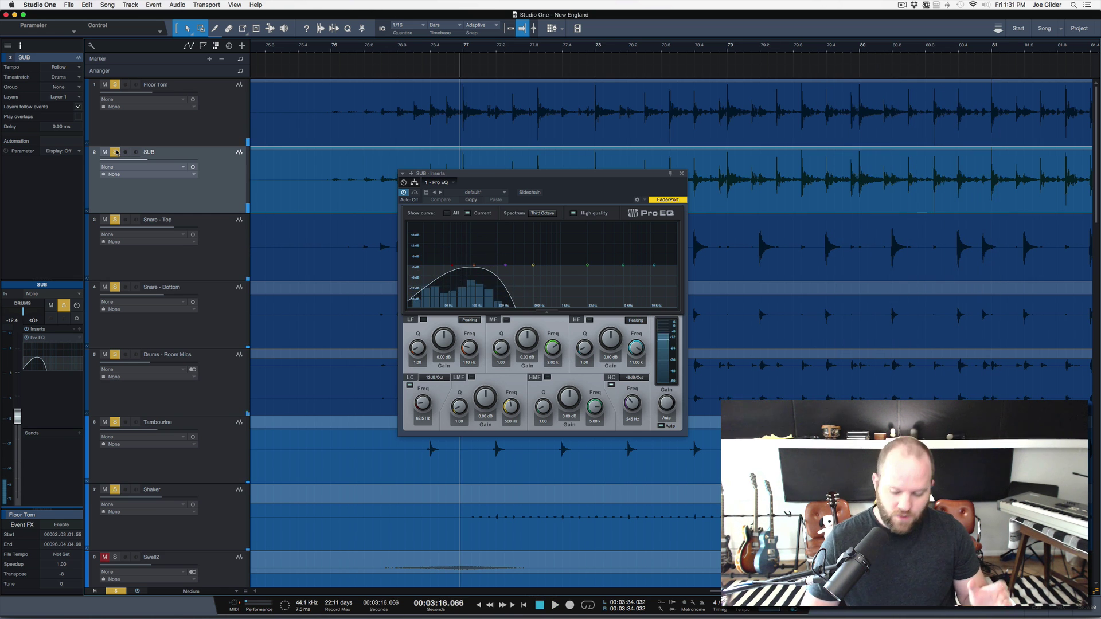